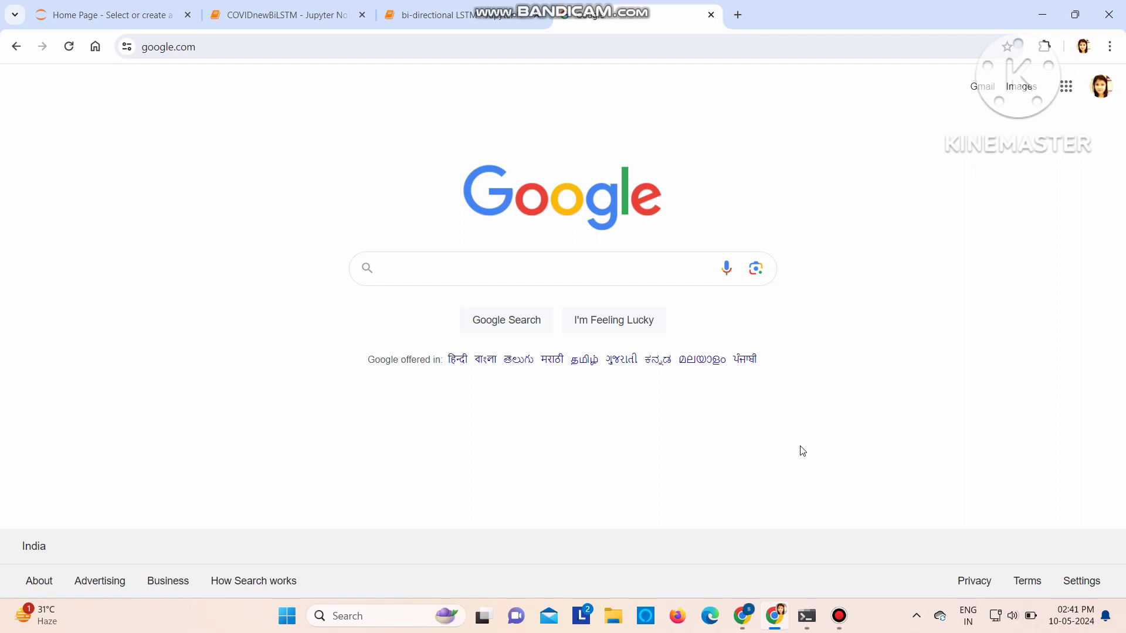
Step: Search Google for 'kaggle'
type("kaggle")
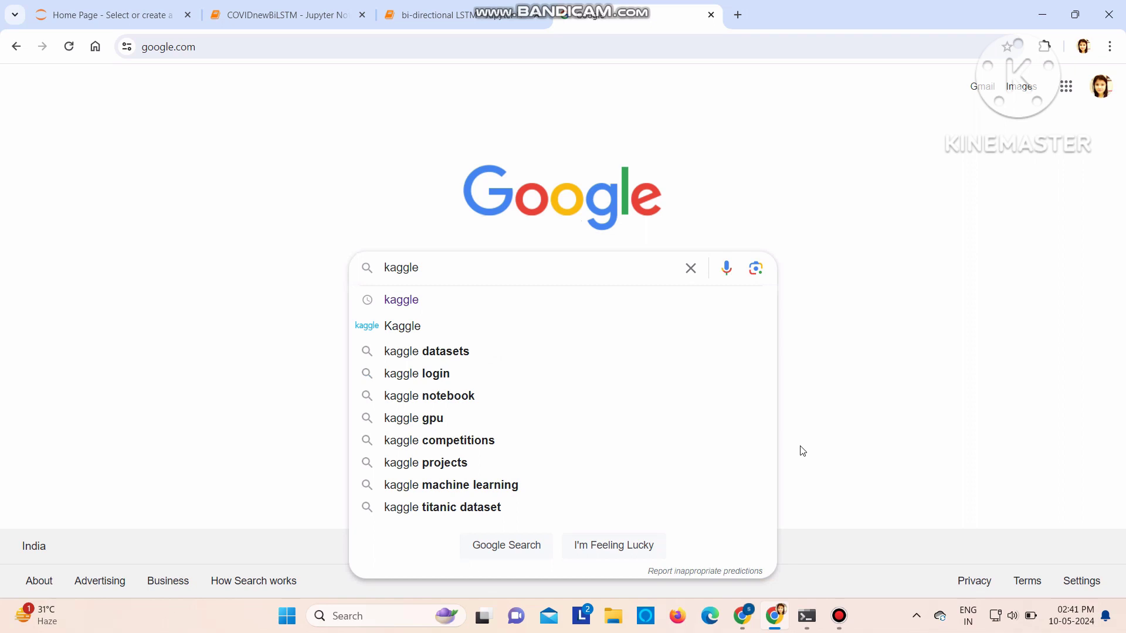
key("Return")
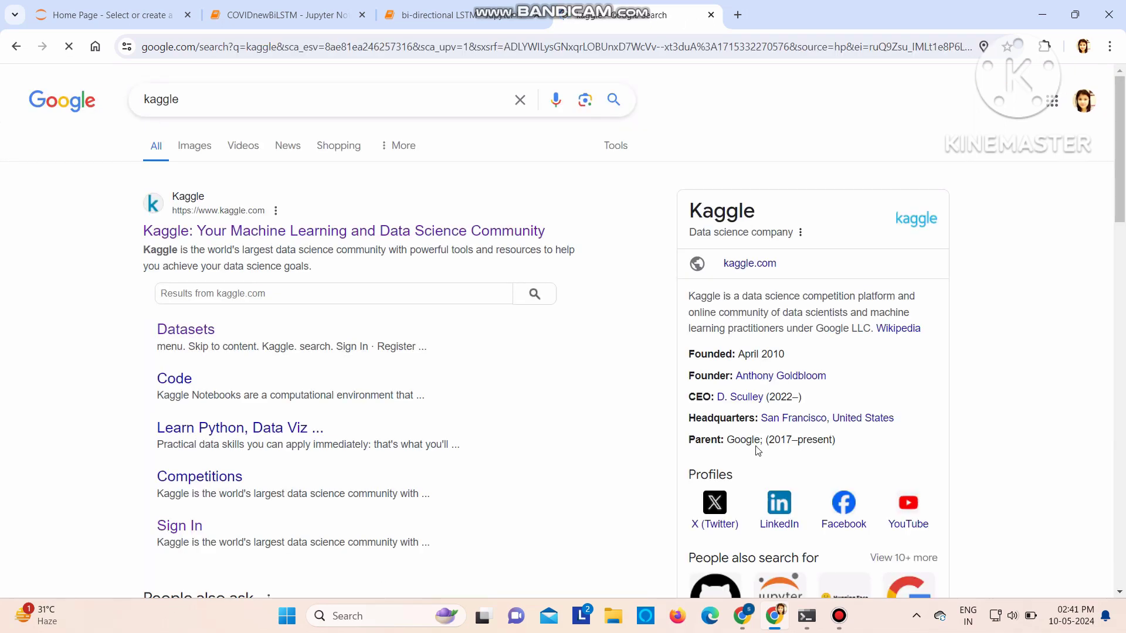
Step: Open Kaggle from the results and sign in with the first listed Google account
left_click(396, 237)
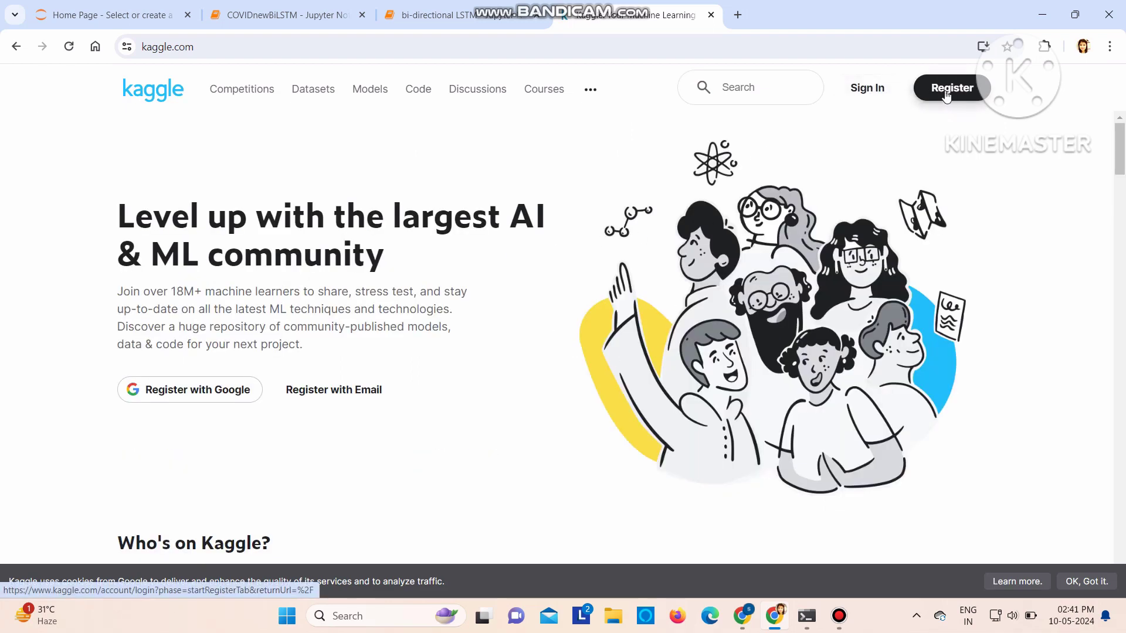
left_click(877, 100)
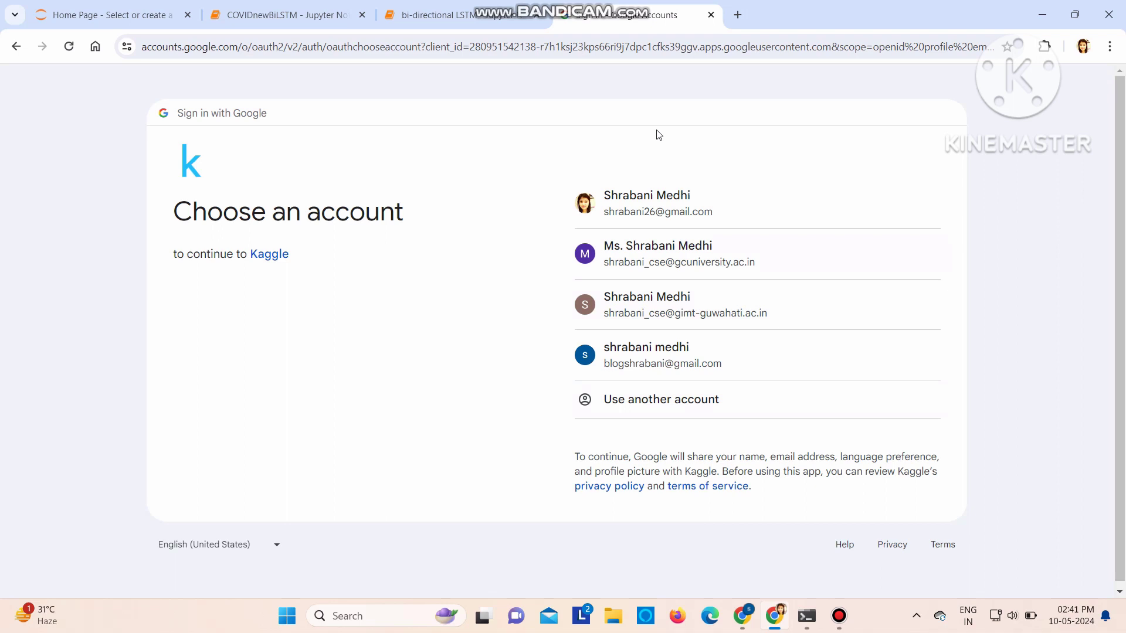
left_click(660, 210)
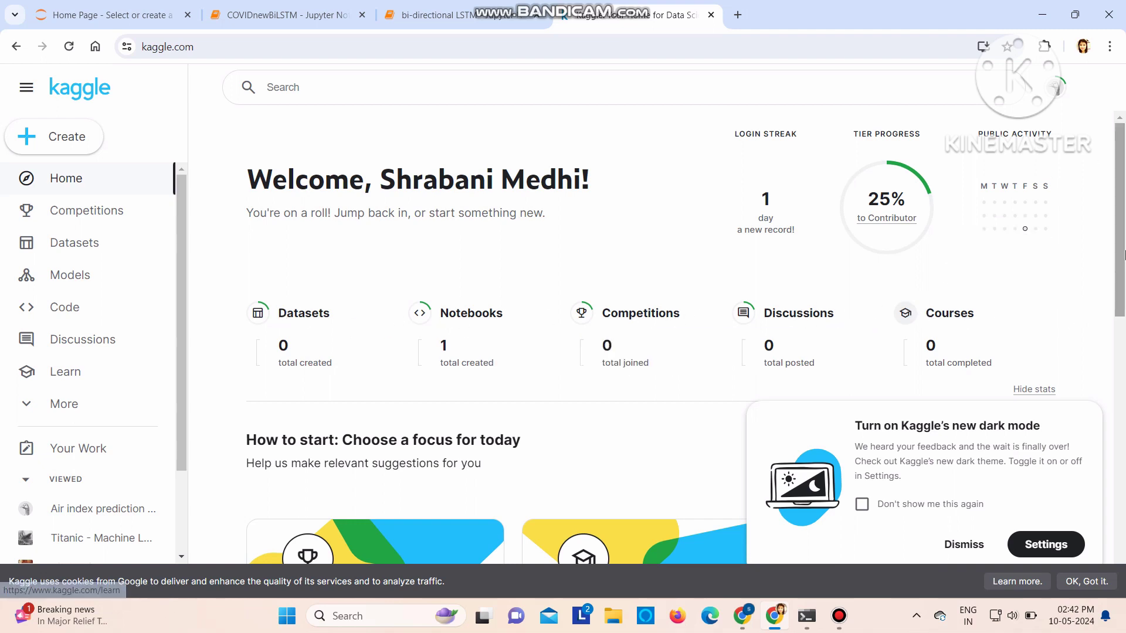
Step: Dismiss the dark-mode popup on the Kaggle home page and return to the top
scroll(1124, 258, "down", 1)
scroll(1124, 258, "down", 1)
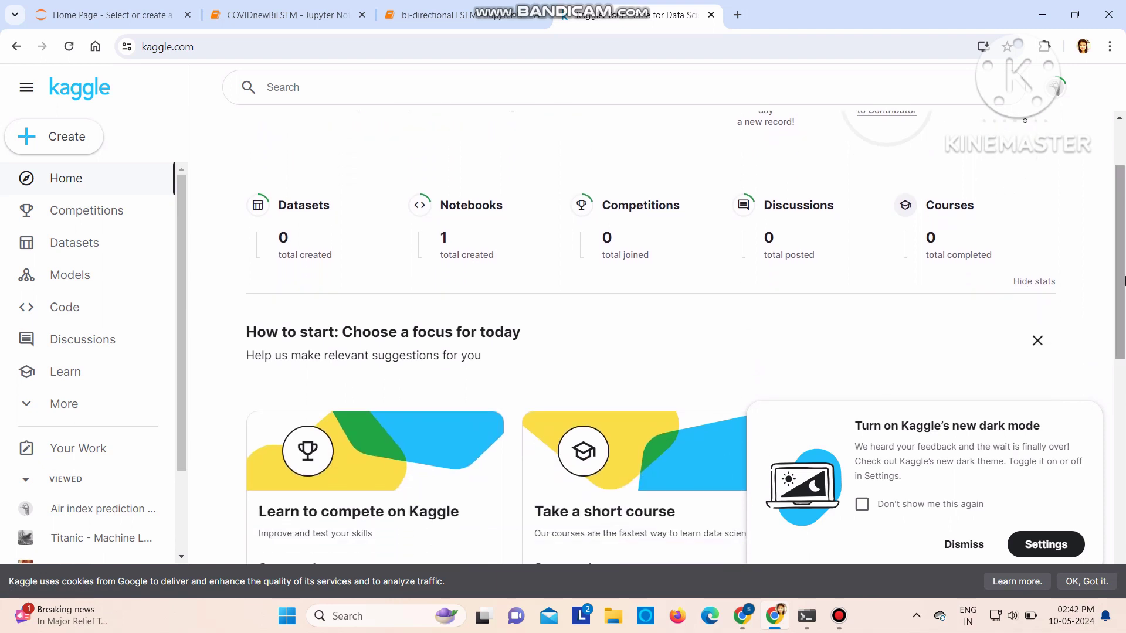
left_click(966, 546)
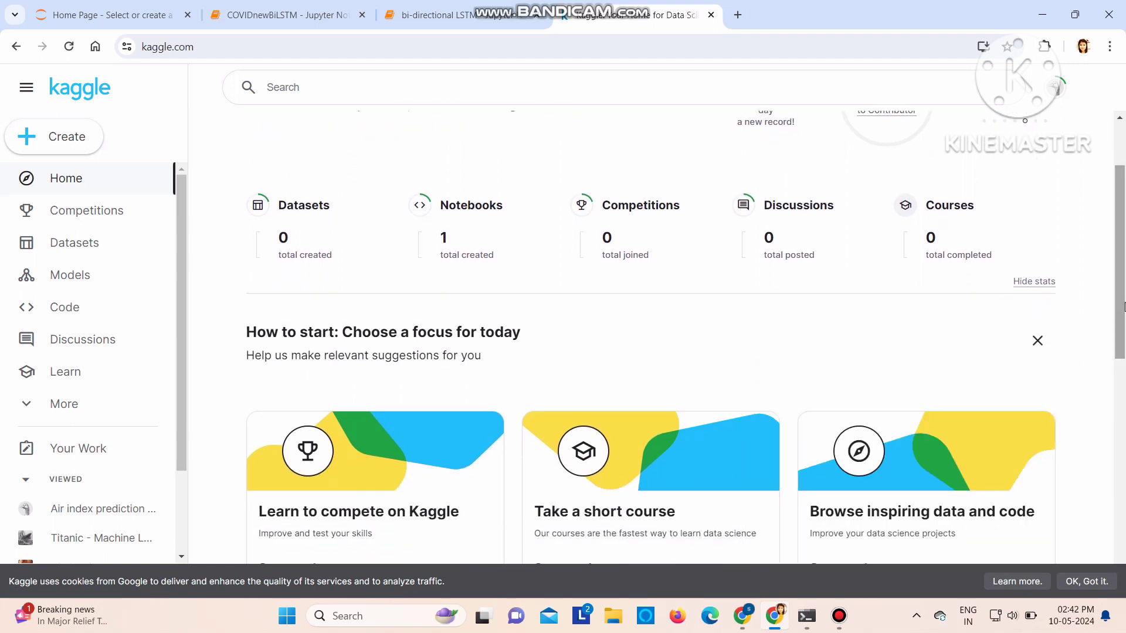
scroll(1124, 305, "down", 3)
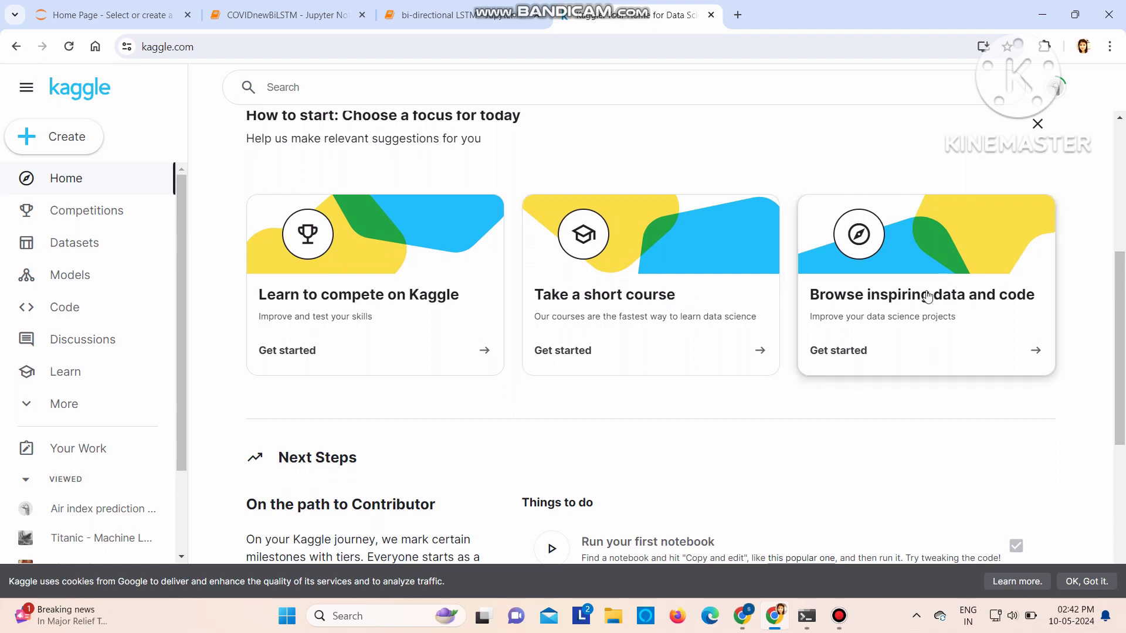
left_click_drag(1124, 321, 1123, 432)
scroll(1123, 431, "up", 3)
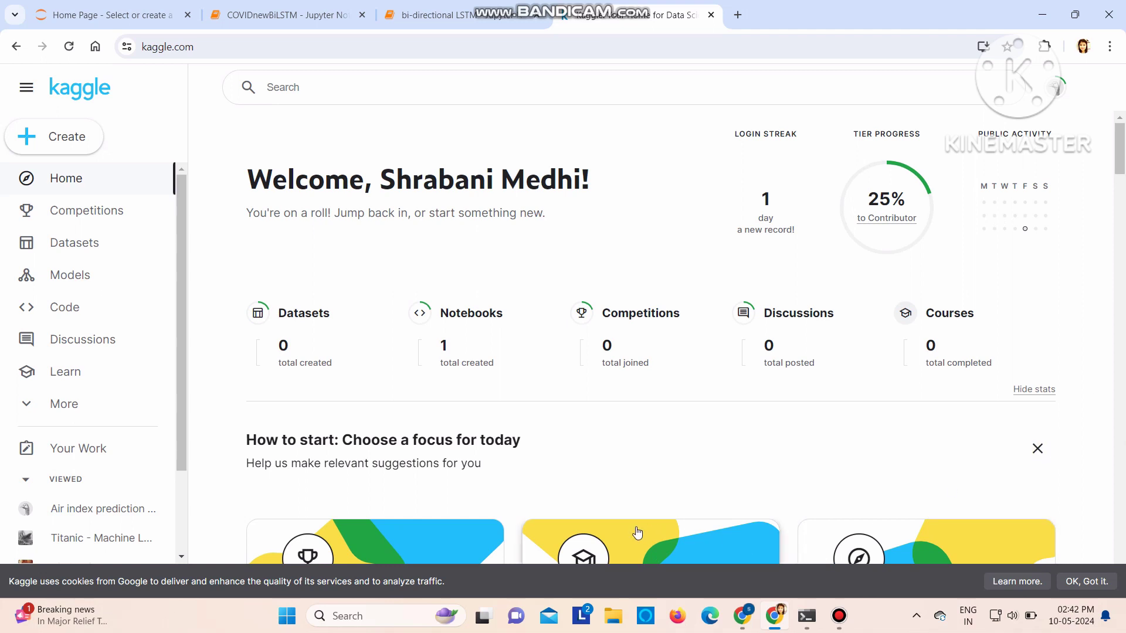
Step: Open Kaggle Datasets and filter them to the Computer Science topic
left_click(68, 251)
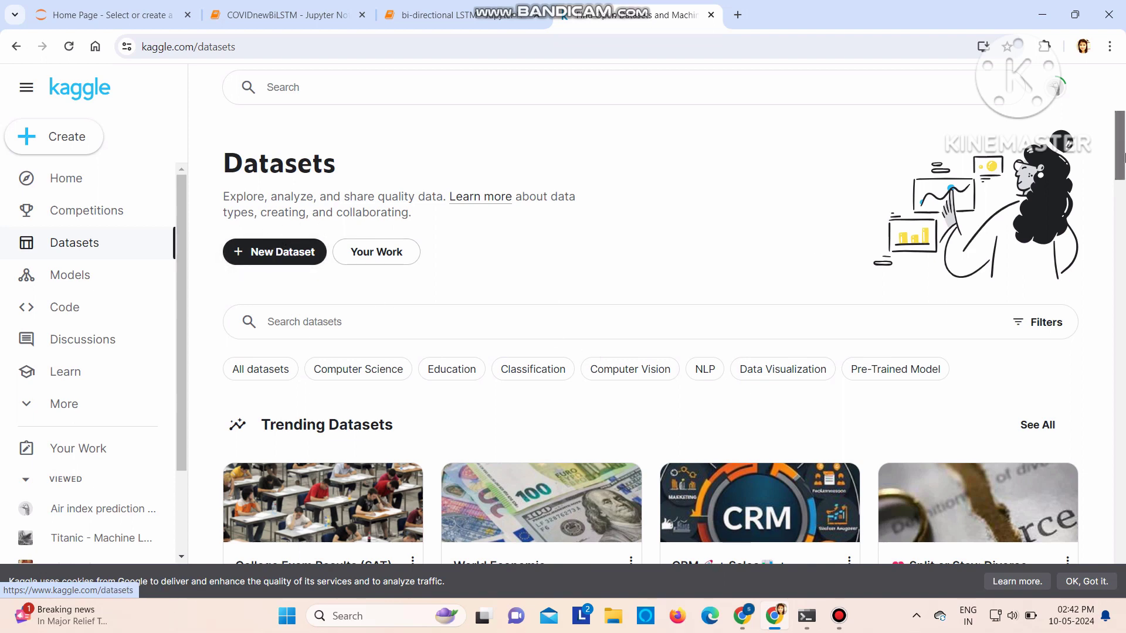
scroll(1124, 157, "down", 3)
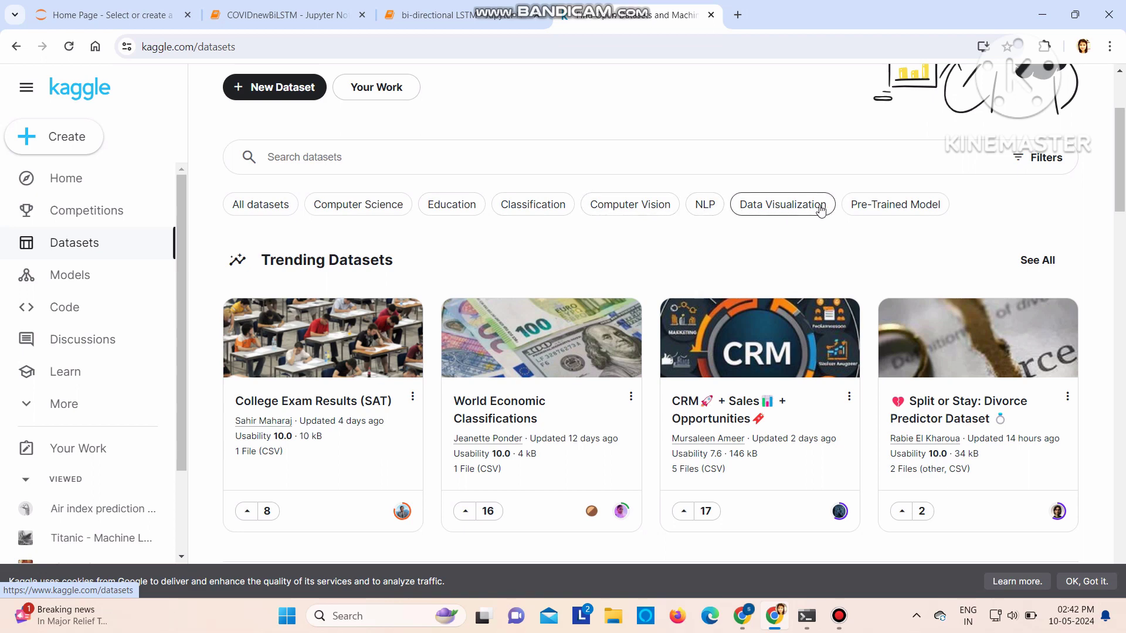
left_click(379, 209)
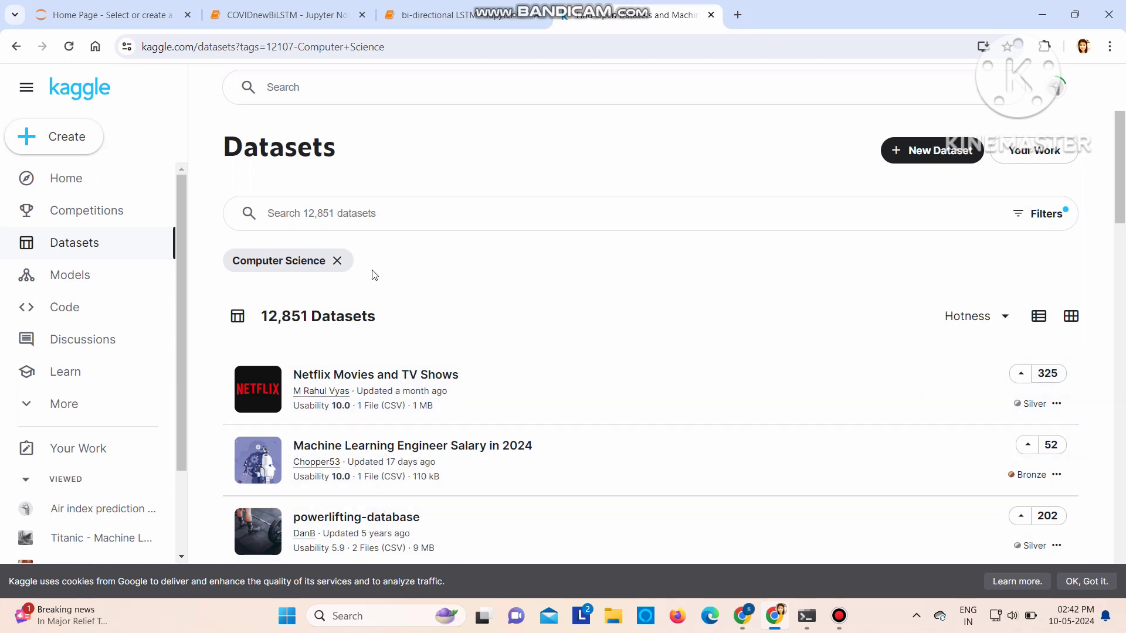
Step: Search datasets for 'time series data set' and browse the 60 results
left_click(308, 206)
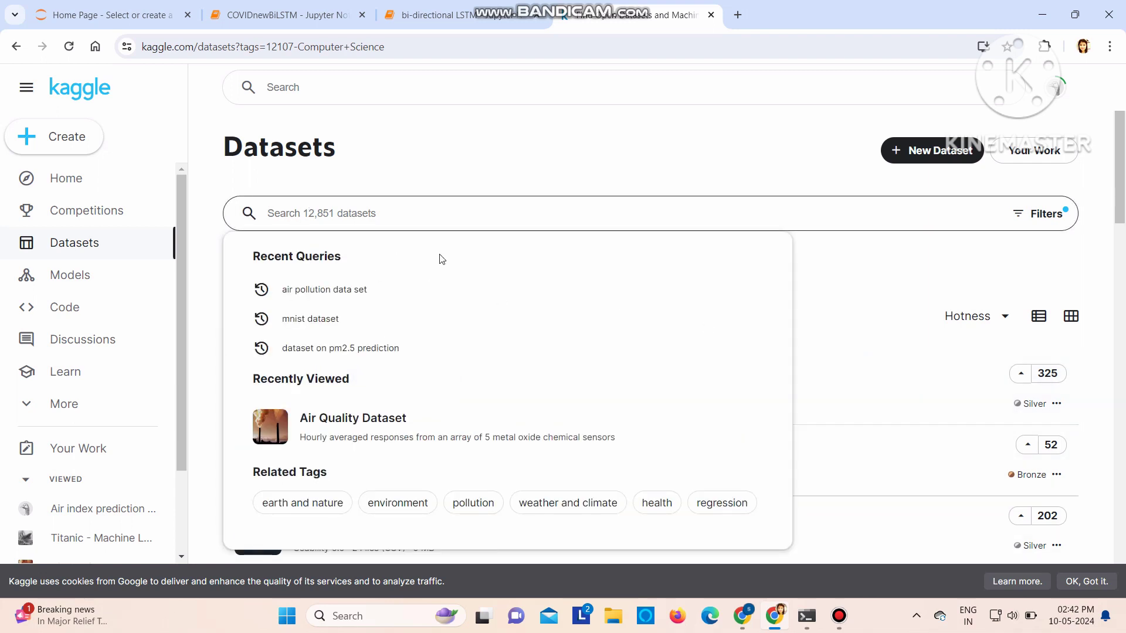
type("time se")
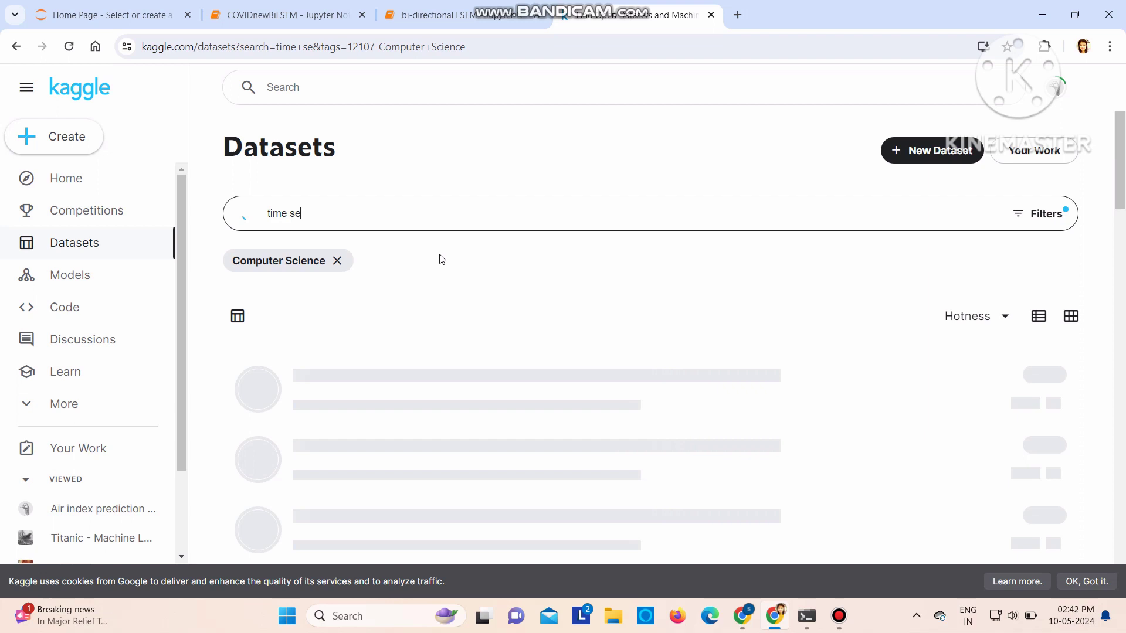
type("ries data set")
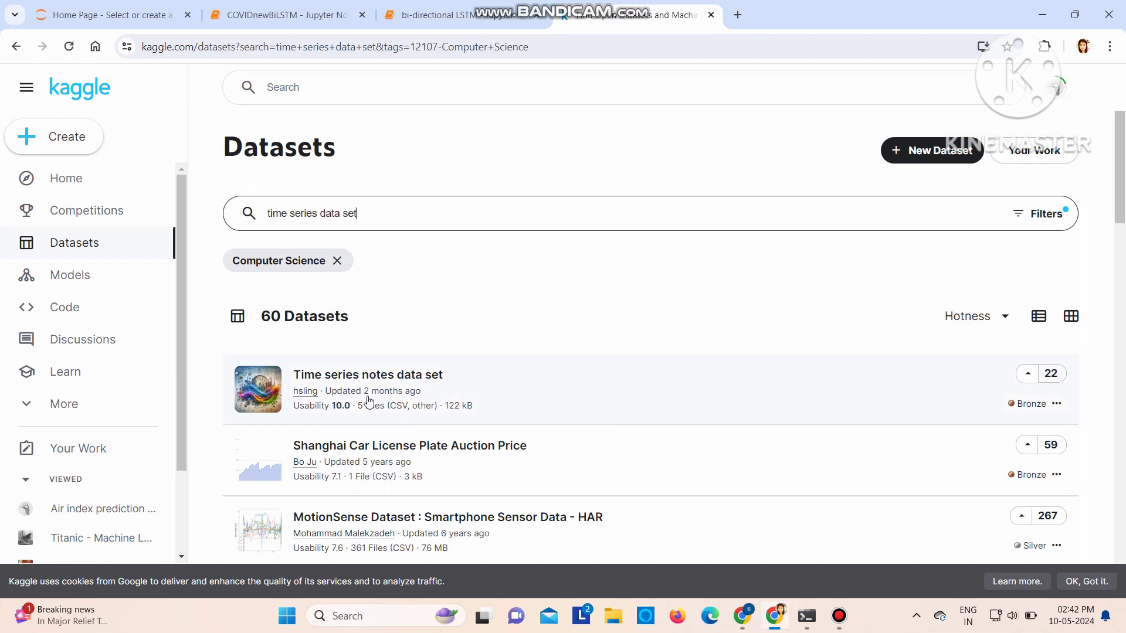
scroll(1124, 192, "down", 2)
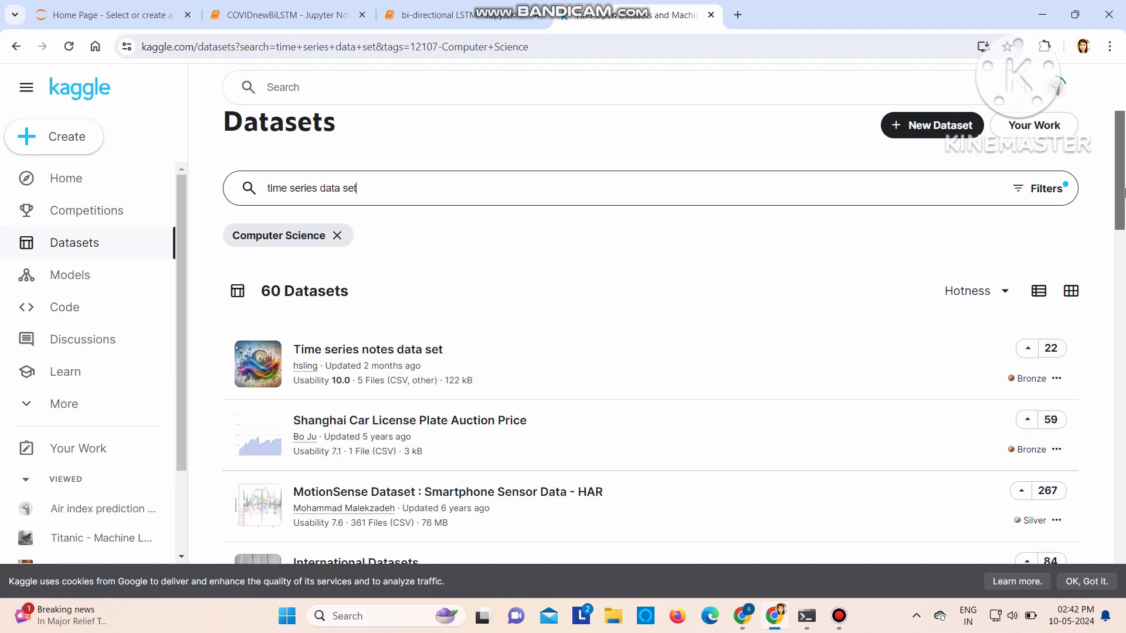
left_click_drag(1124, 192, 1124, 221)
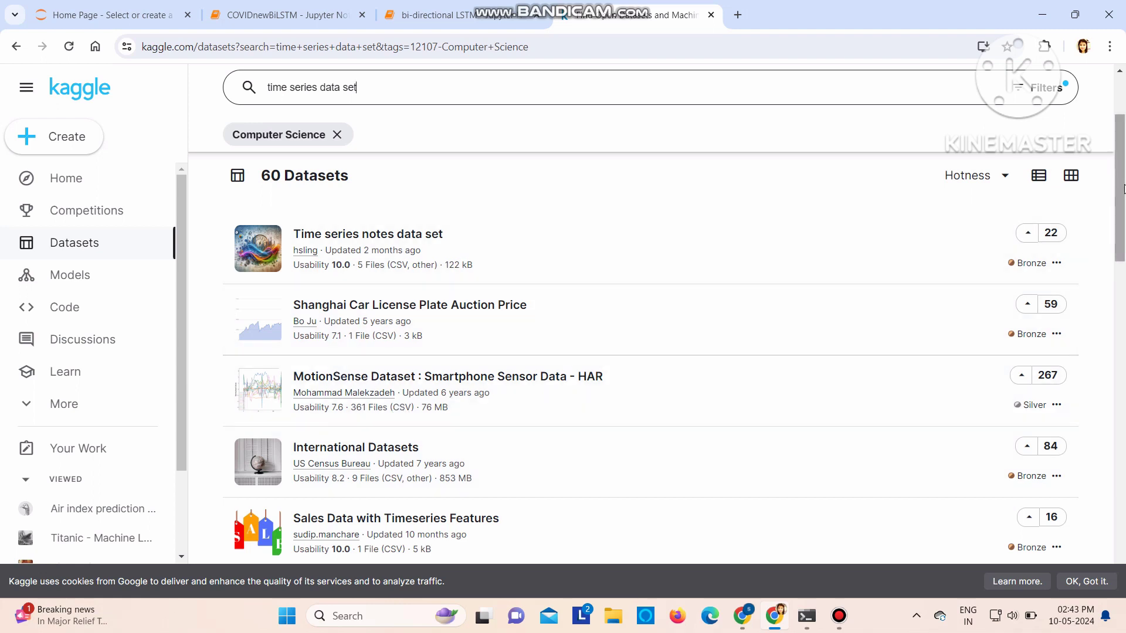
left_click_drag(1123, 188, 1121, 370)
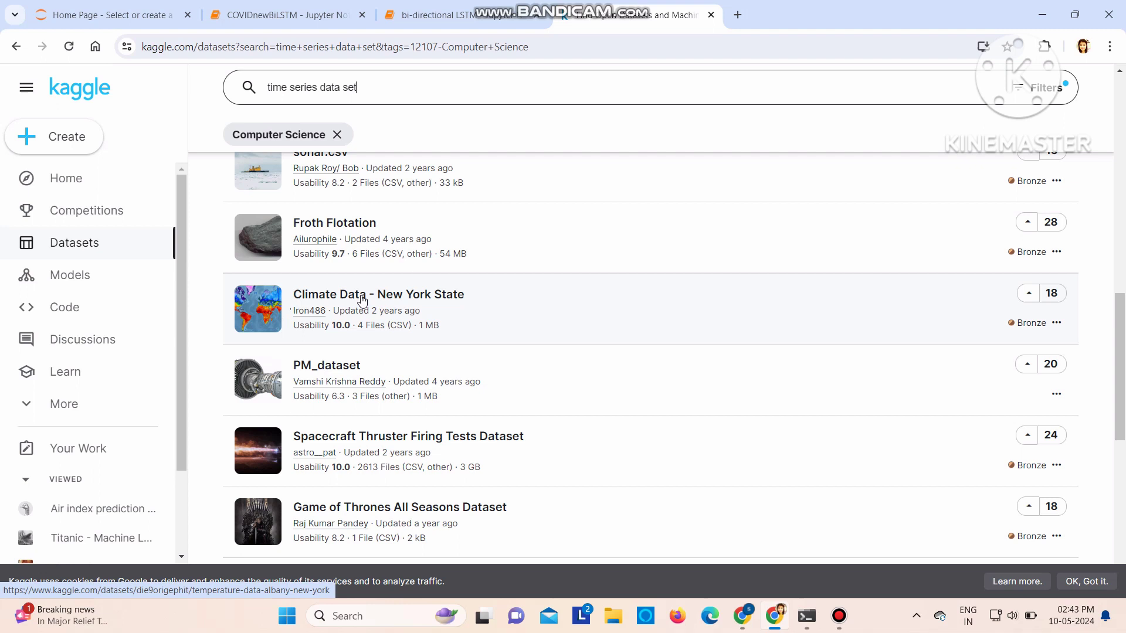
left_click(470, 326)
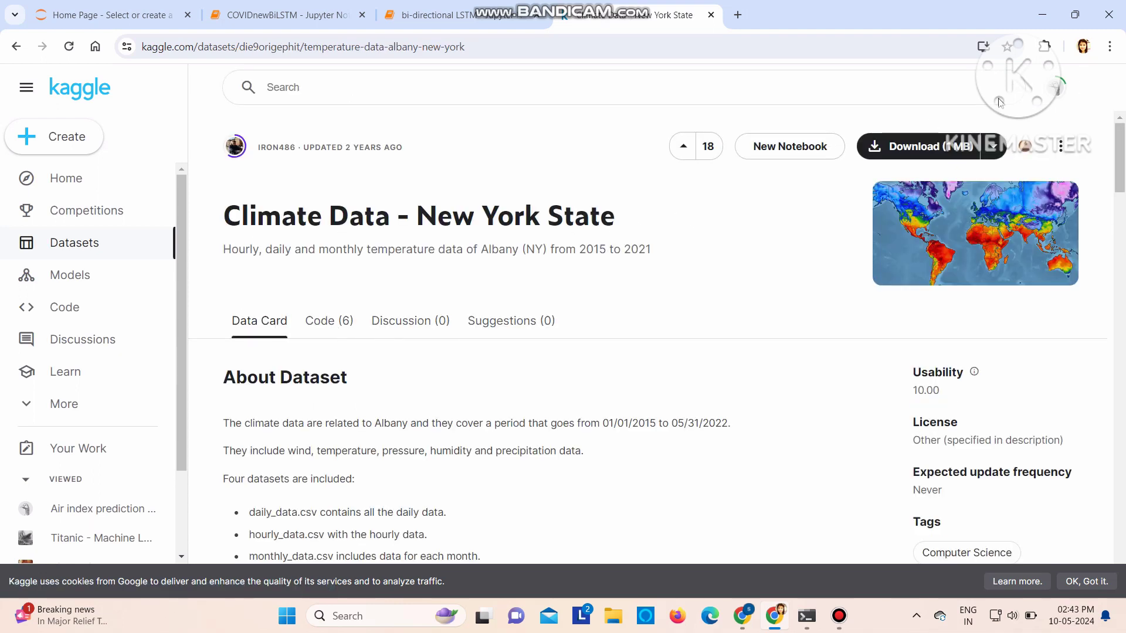
scroll(1121, 175, "down", 3)
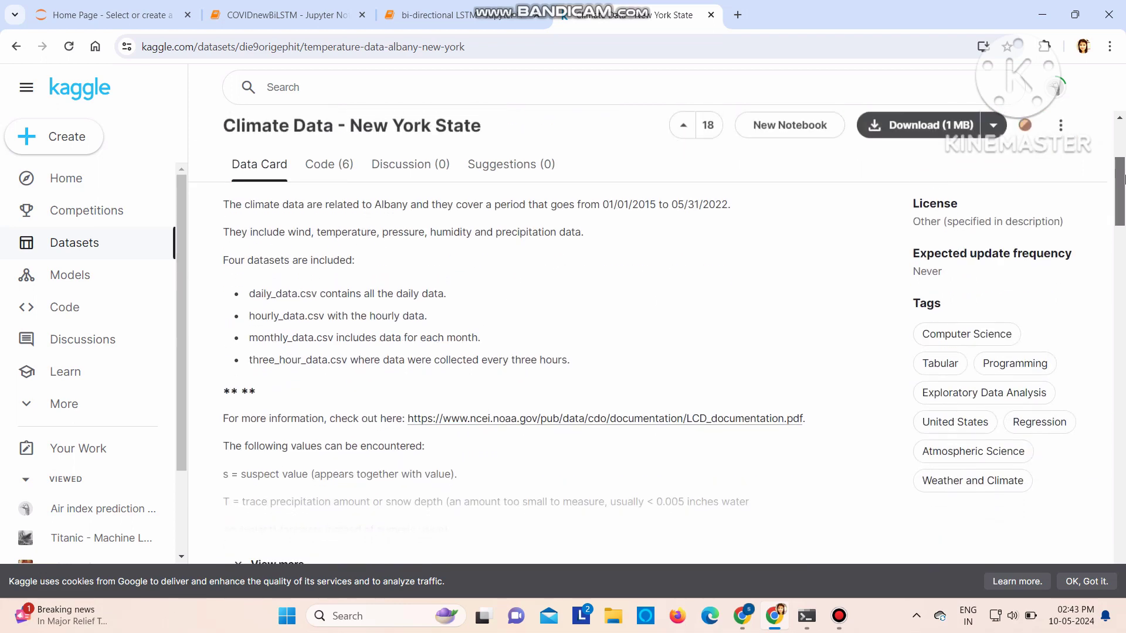
left_click_drag(1121, 178, 1121, 271)
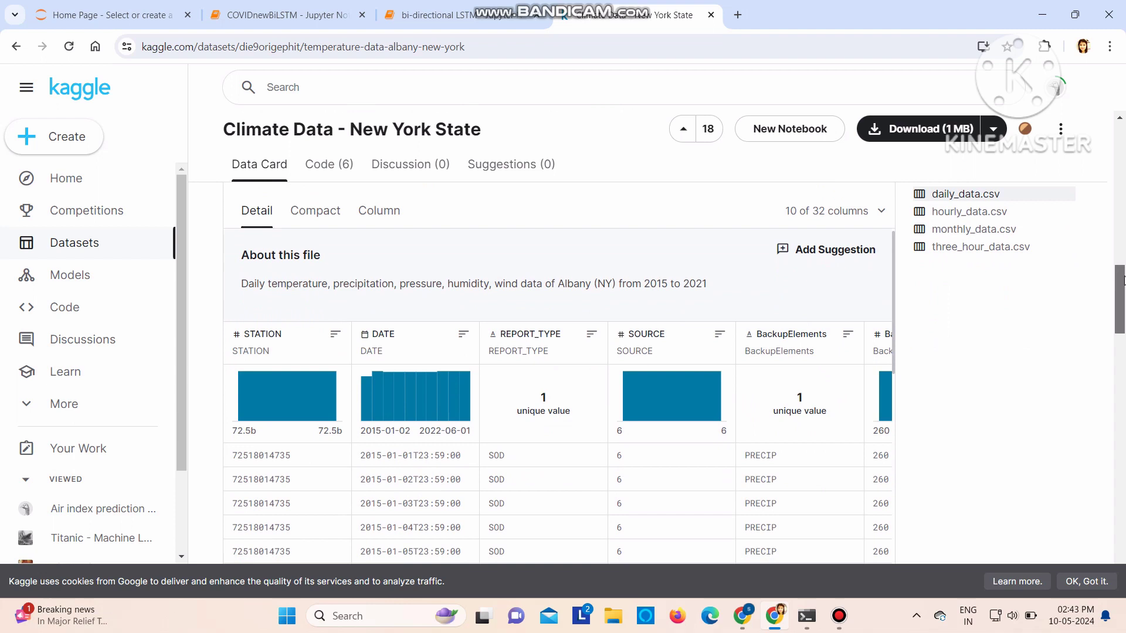
scroll(1124, 261, "down", 1)
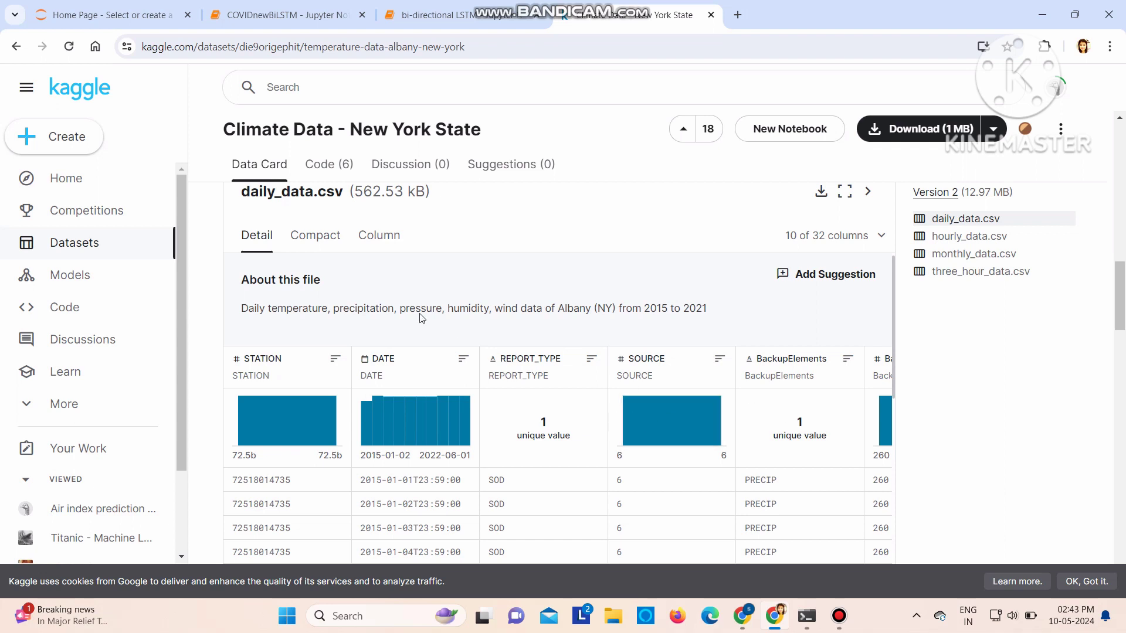
left_click(379, 235)
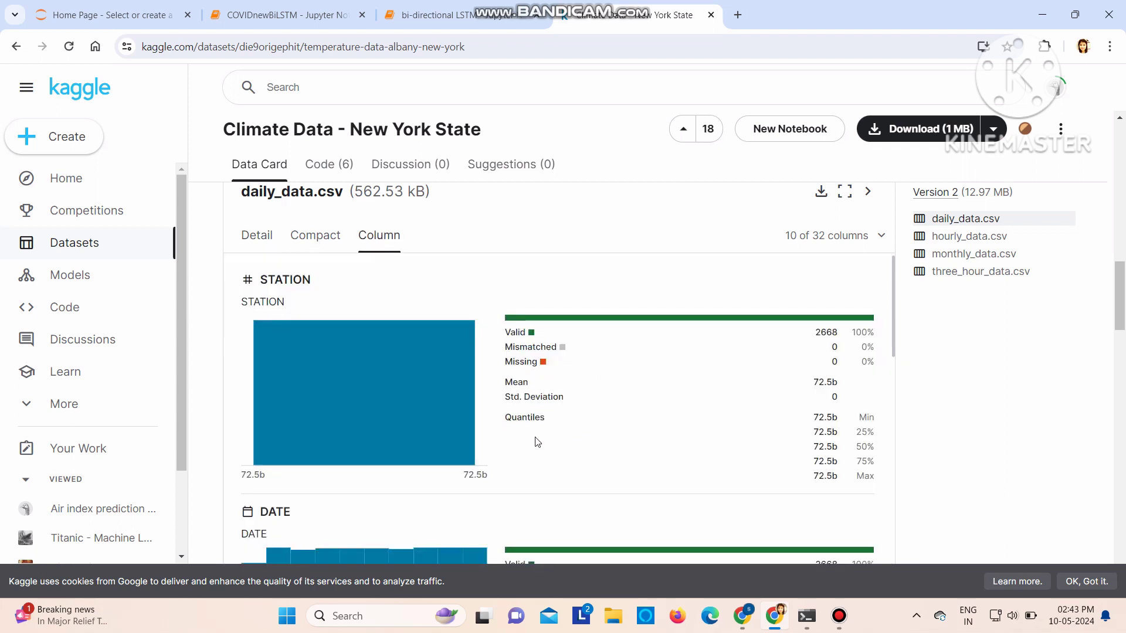
left_click(315, 236)
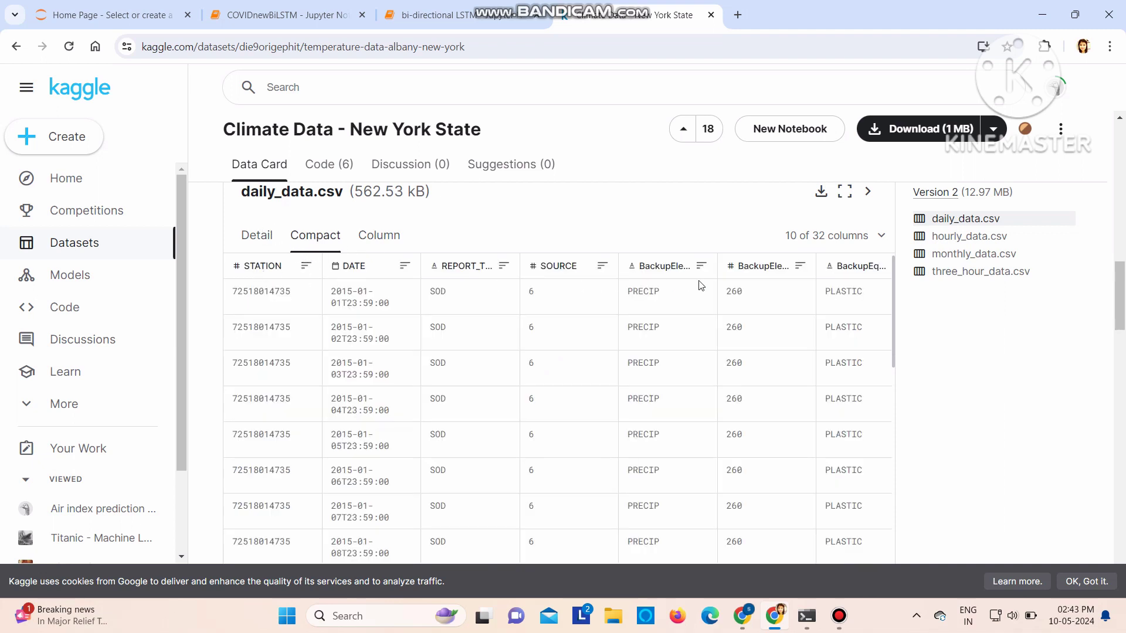
left_click(268, 237)
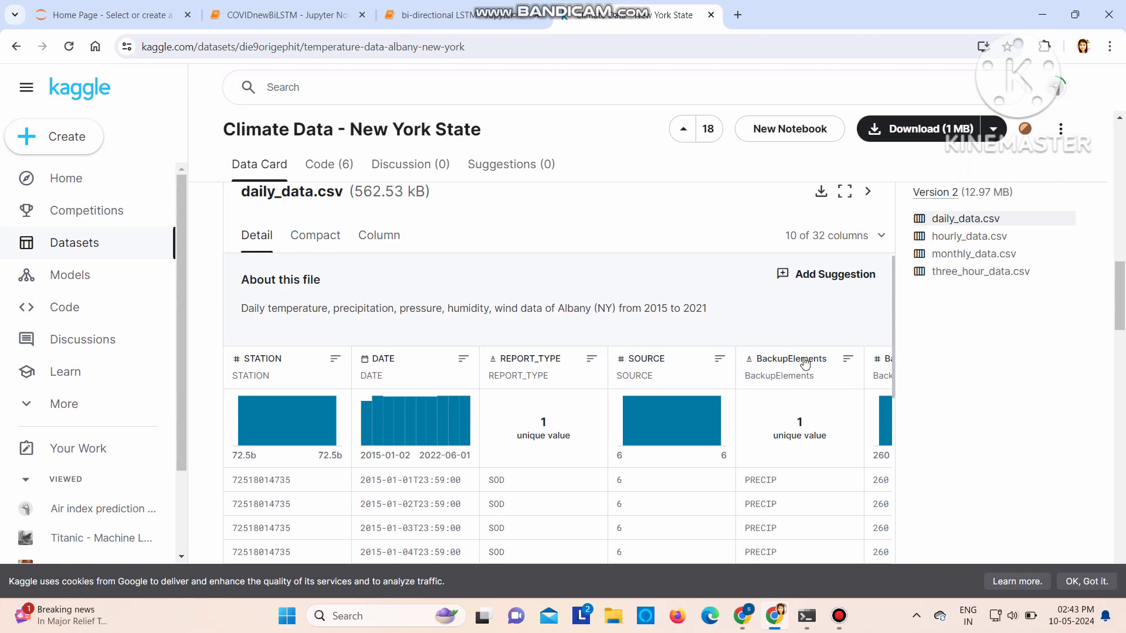
left_click_drag(1121, 308, 1124, 111)
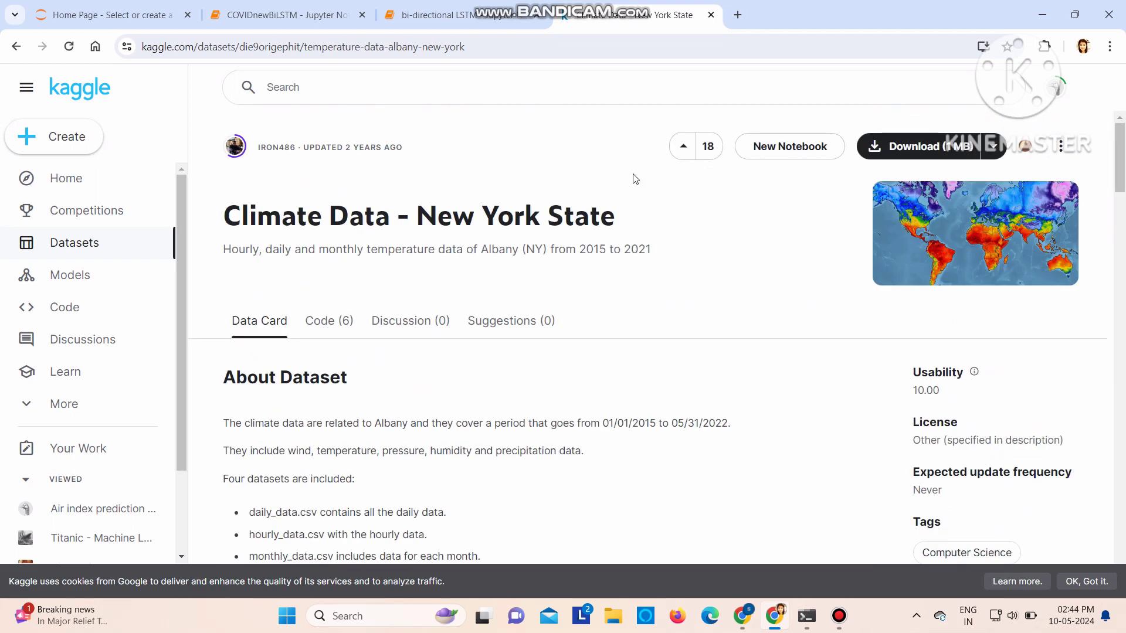
Step: Return to the time series results, open International Datasets and download its files
left_click(16, 47)
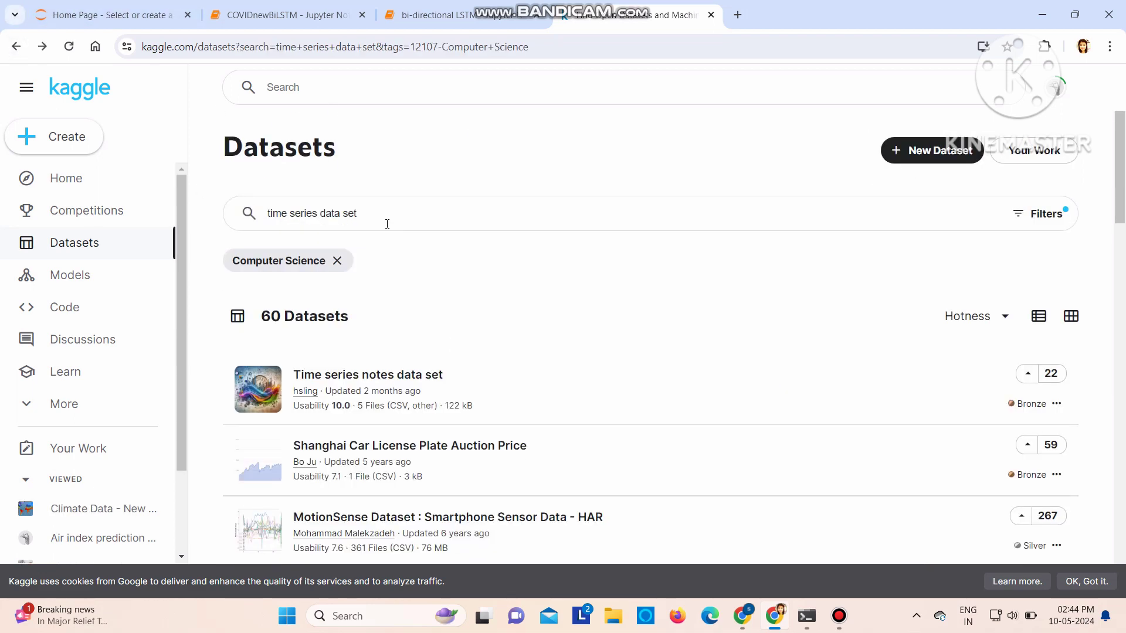
left_click_drag(1122, 176, 1124, 230)
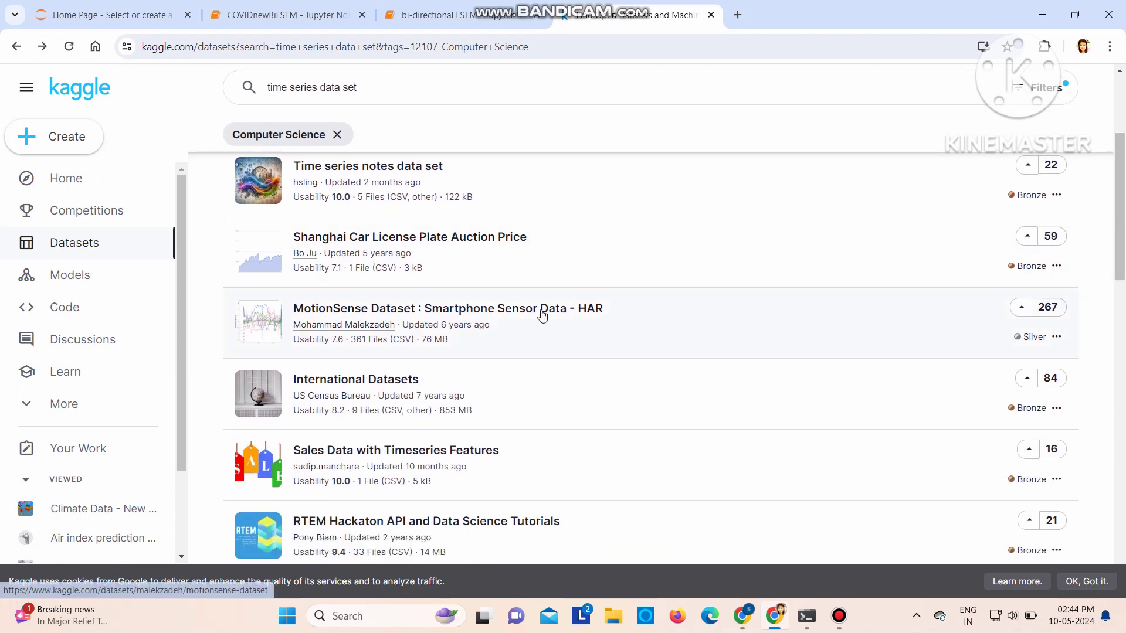
left_click(1057, 337)
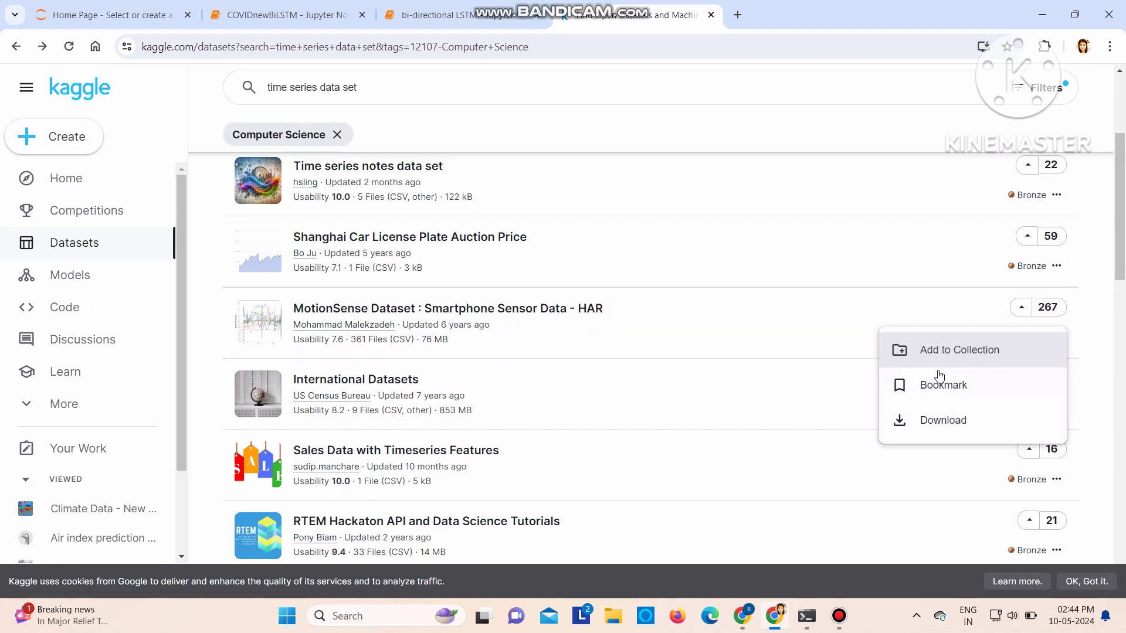
left_click(718, 398)
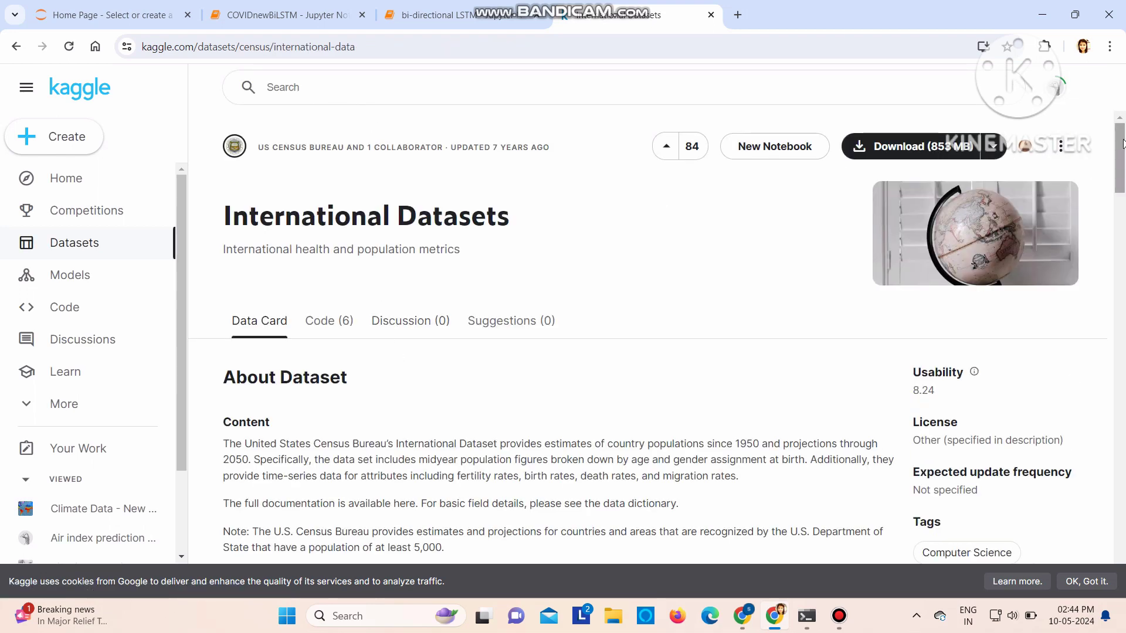
mouse_move(1123, 143)
left_mouse_down()
mouse_move(1122, 296)
mouse_move(1123, 126)
left_mouse_up()
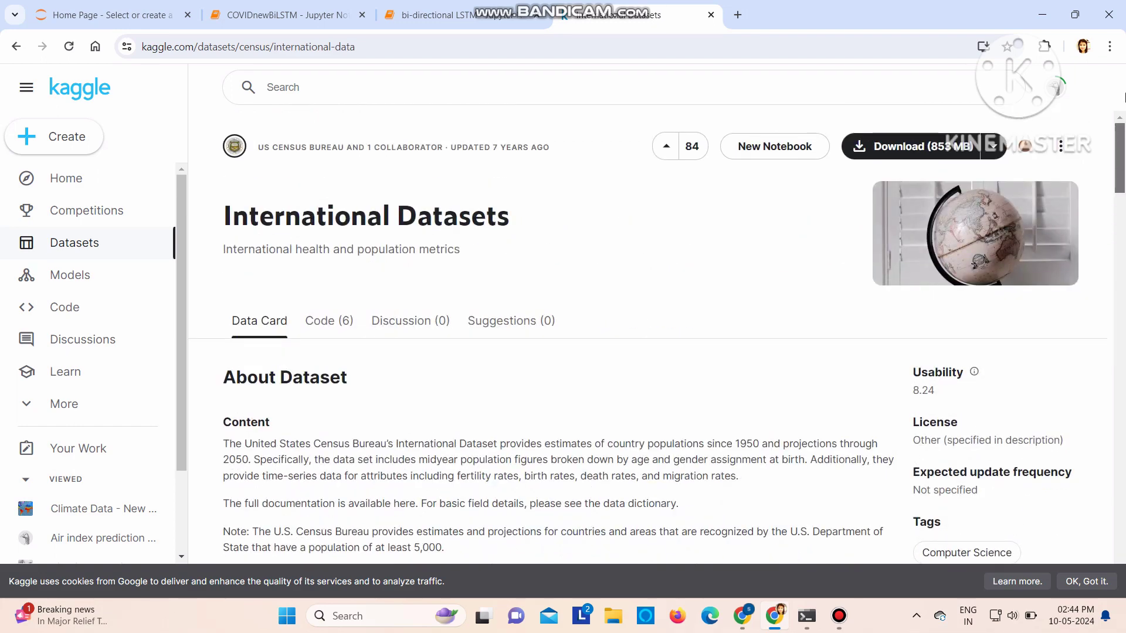
left_click(961, 151)
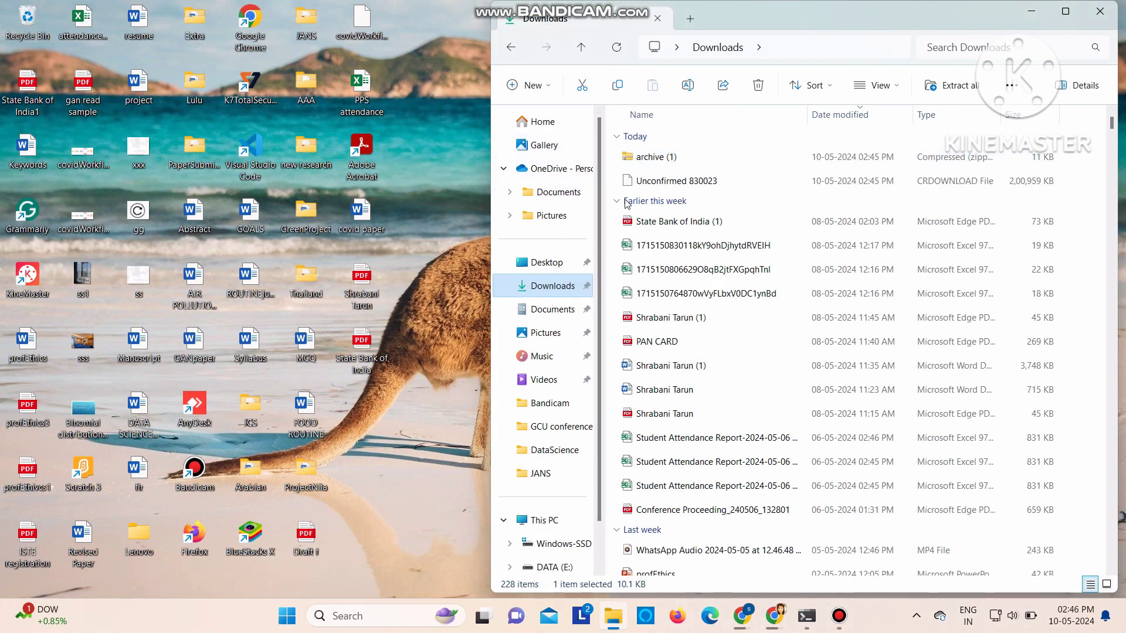
Step: Open archive (1) in Downloads and launch COVID-19 BD Dataset-4 april in Excel
double_click(643, 157)
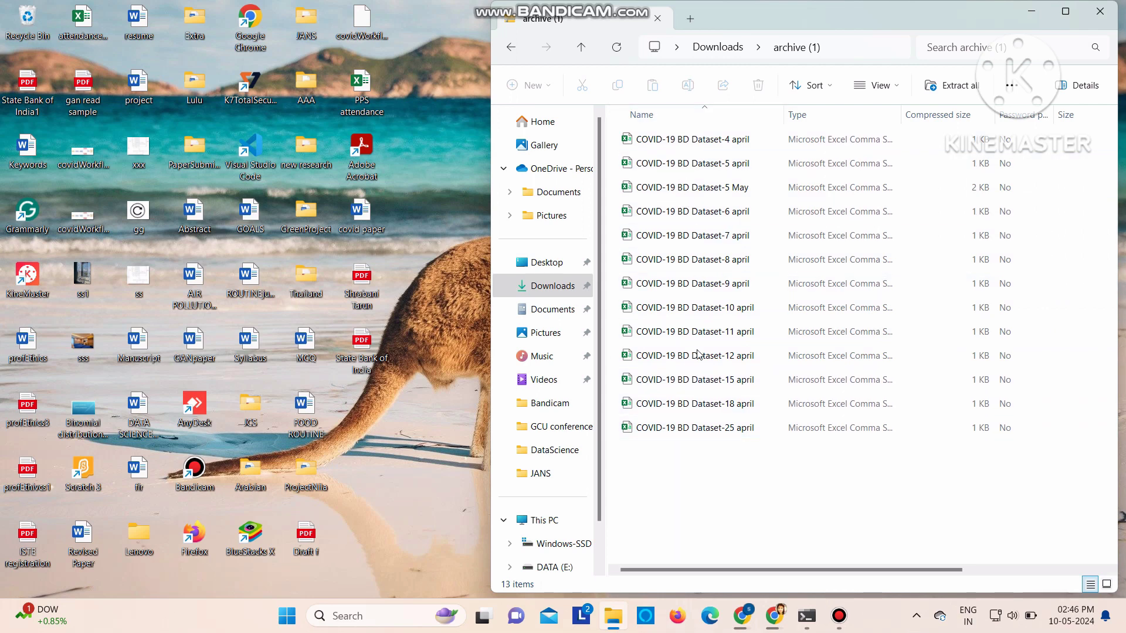
double_click(674, 139)
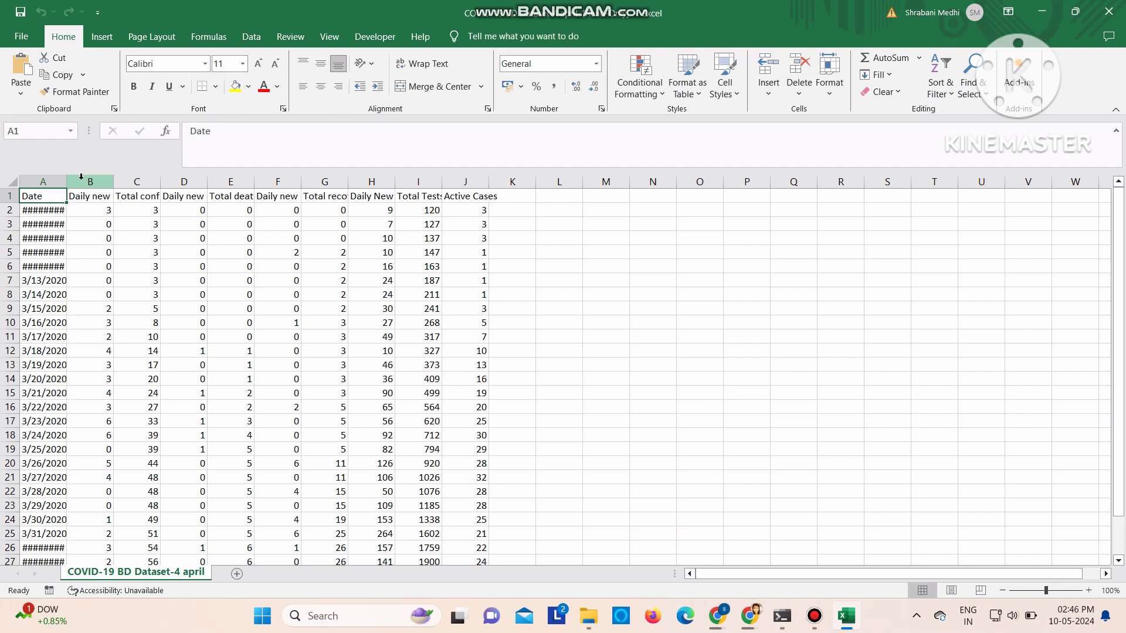
Step: Widen column A so the dates show, then close the COVID-19 workbook
left_click_drag(66, 181, 149, 182)
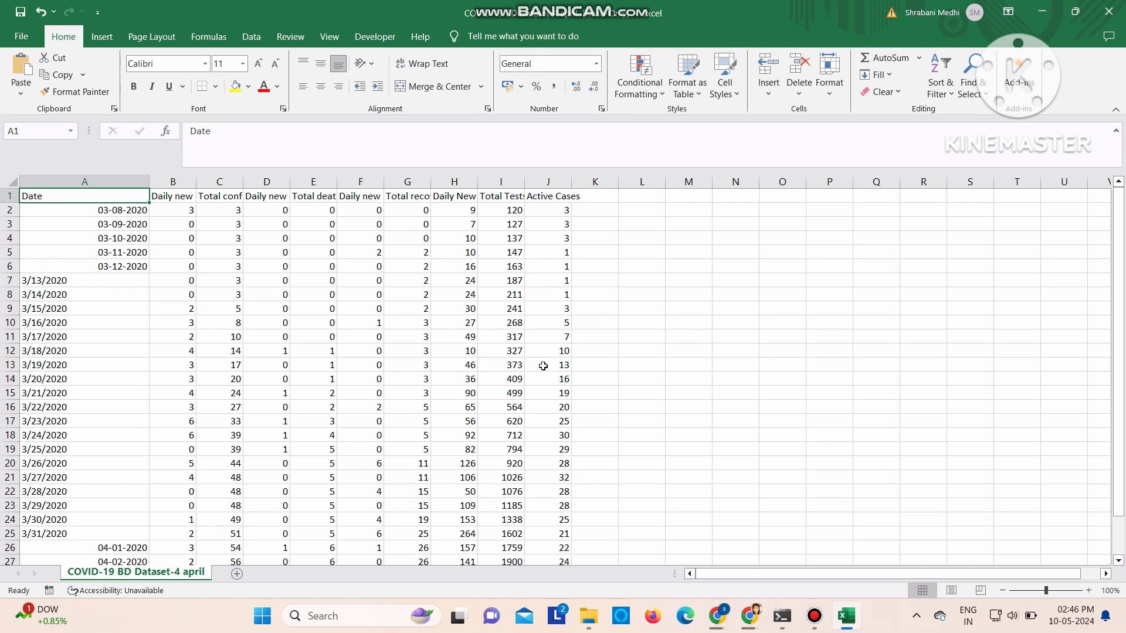
mouse_move(1120, 250)
left_mouse_down()
mouse_move(1120, 259)
mouse_move(1120, 249)
left_mouse_up()
left_click(1108, 11)
Step: Discard the changes with Don't Save so Excel closes
left_click(566, 323)
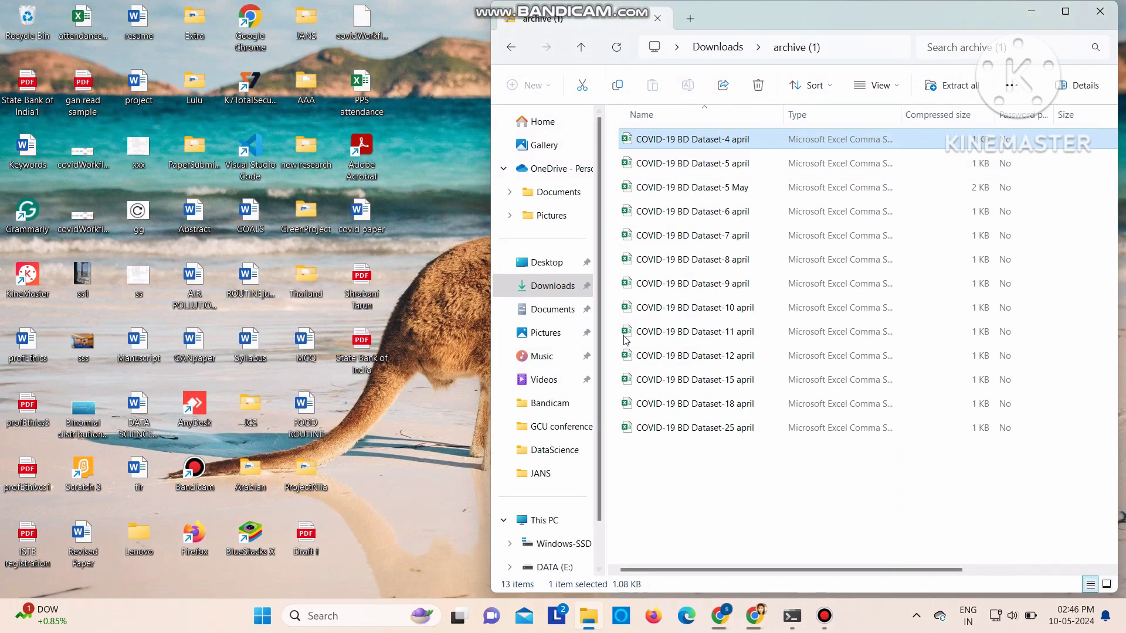